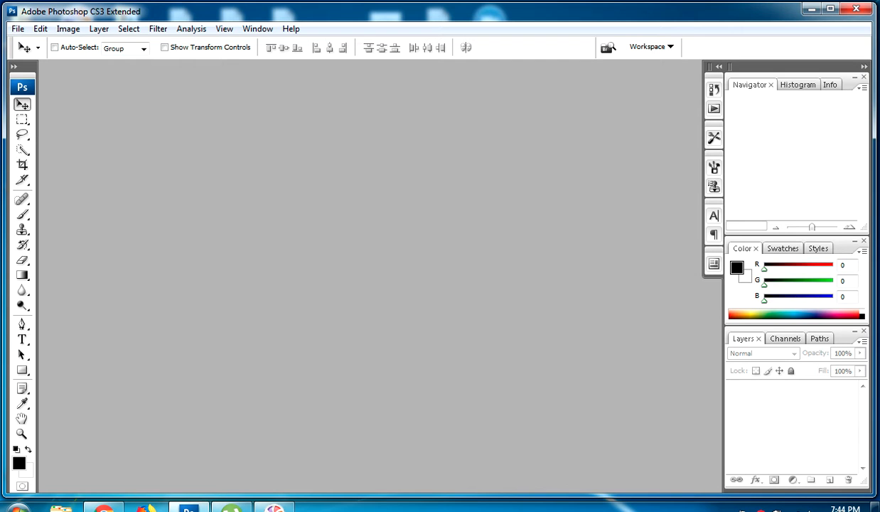
Create a new 550 × 370 pixel, 72 pixels/inch RGB document with a white background
key(ctrl+n)
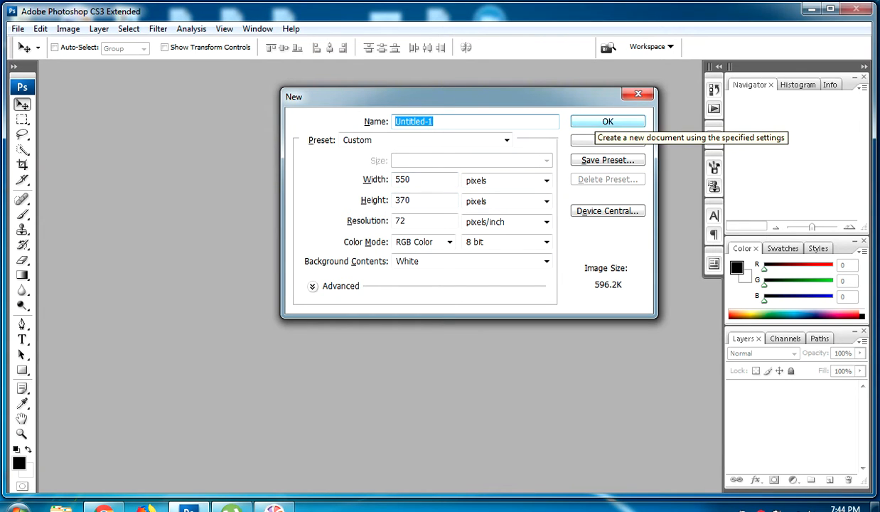
click(608, 121)
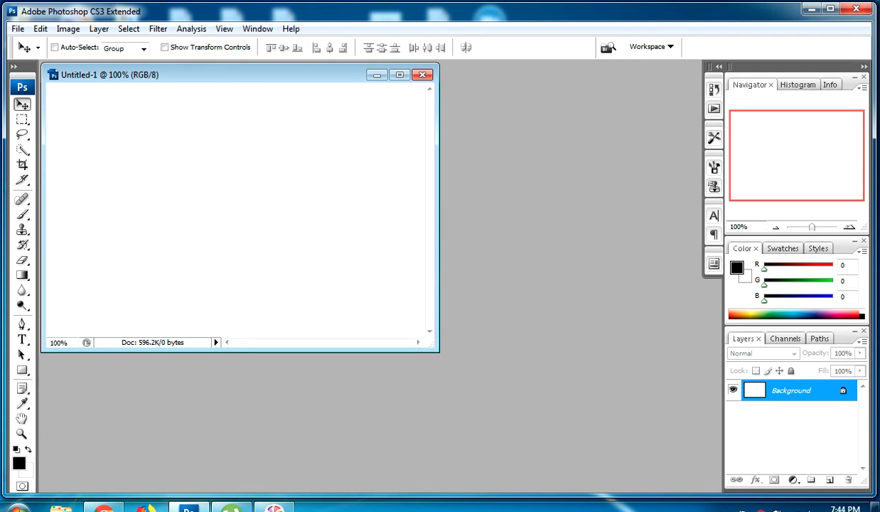
right_click(786, 392)
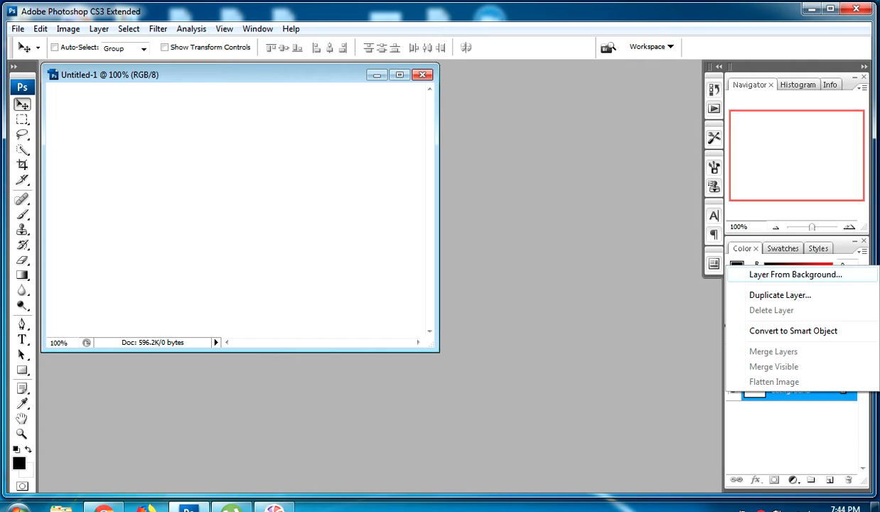
key(Escape)
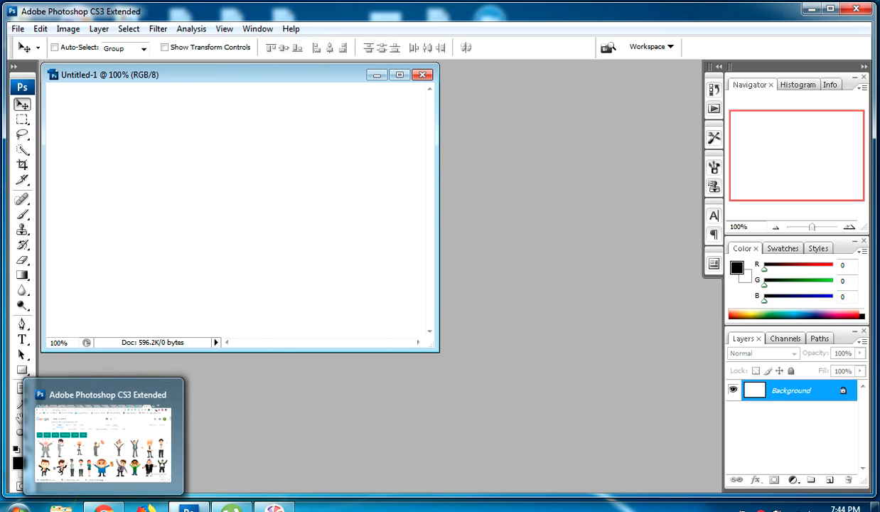
Open the Linkedin_Chocolates photo and the cartoon businessman image from the desktop in Photoshop
click(188, 509)
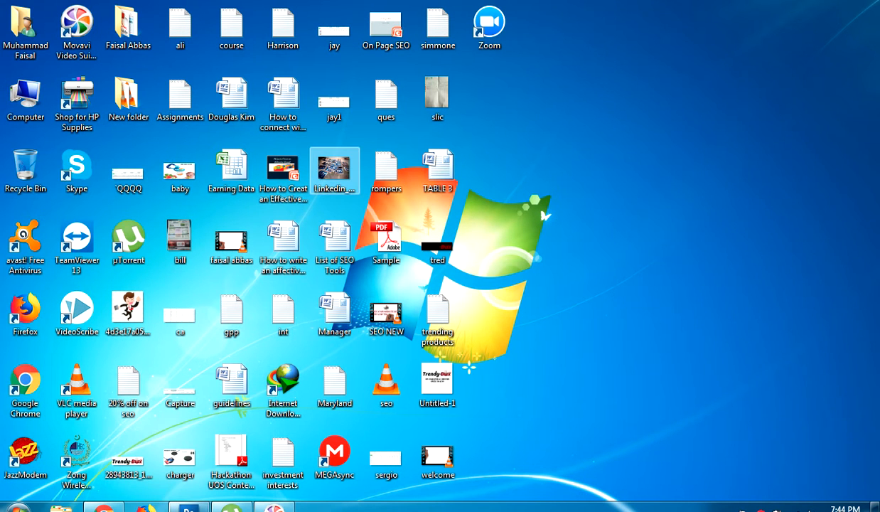
click(334, 171)
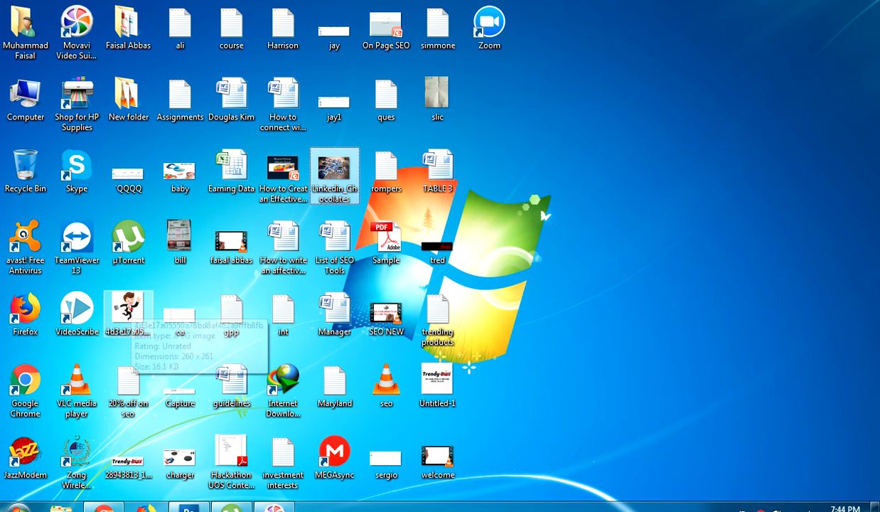
click(128, 309)
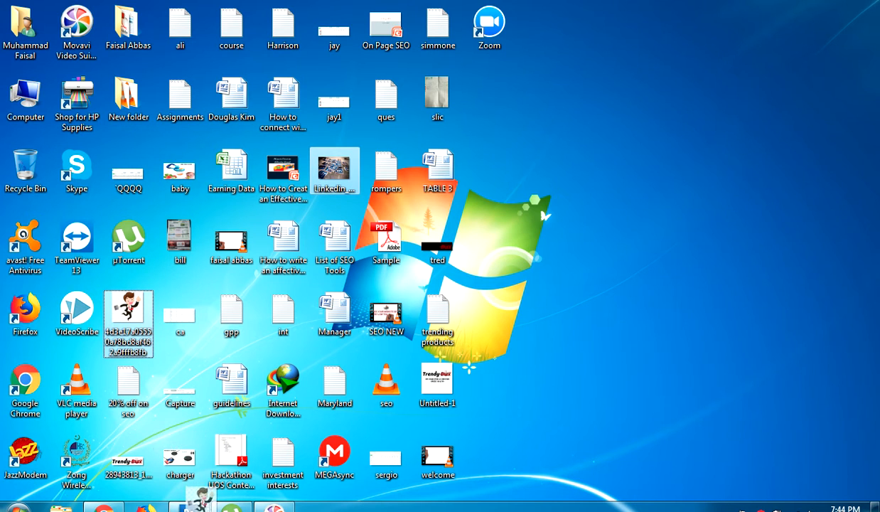
click(189, 508)
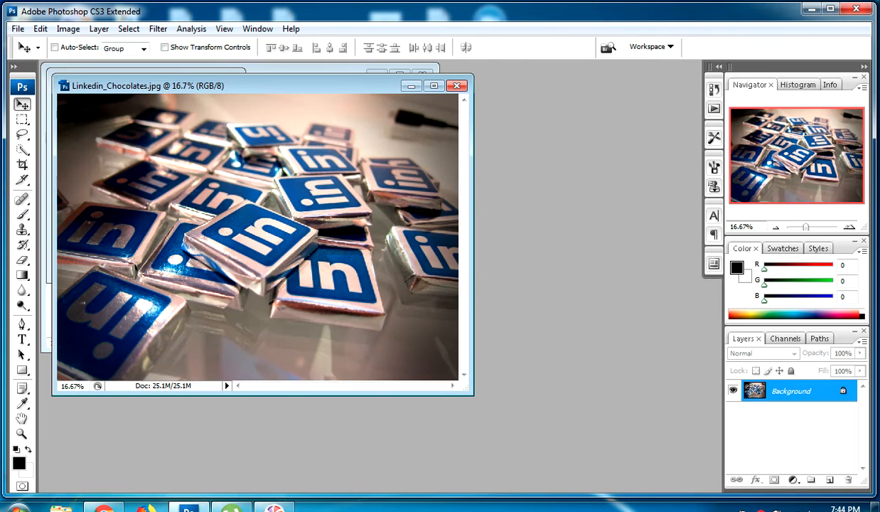
Drag the Linkedin_Chocolates photo into the Untitled-1 document as a new layer
drag(278, 86, 304, 167)
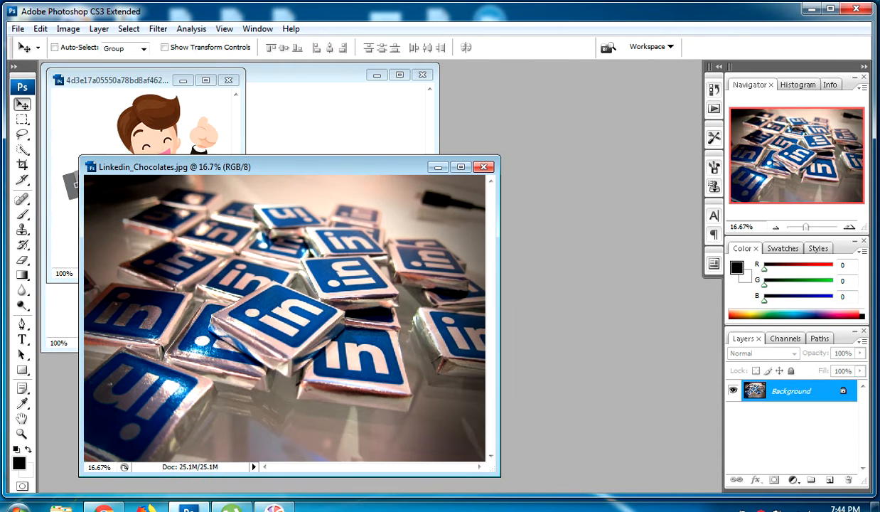
drag(304, 221, 319, 188)
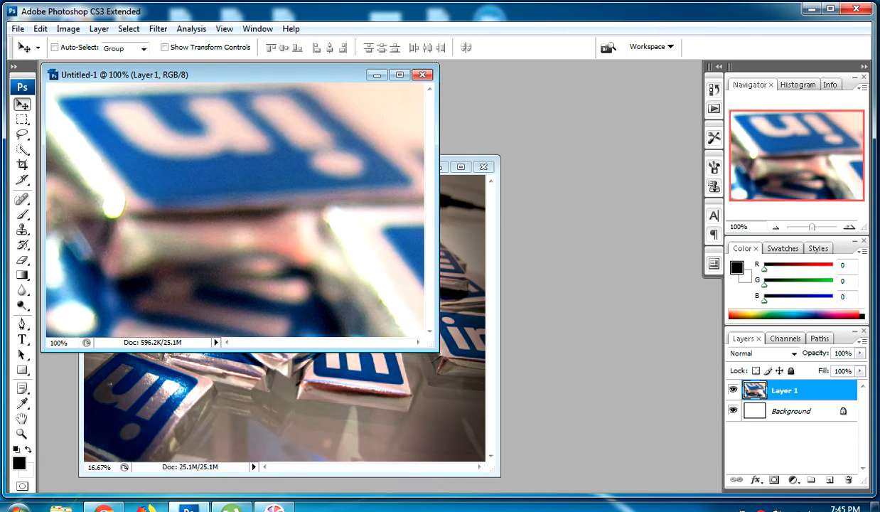
Free-transform the chocolates layer, scaling it down to about 15.7% width and 14.8% height to fit the canvas
key(ctrl+minus)
key(ctrl+minus)
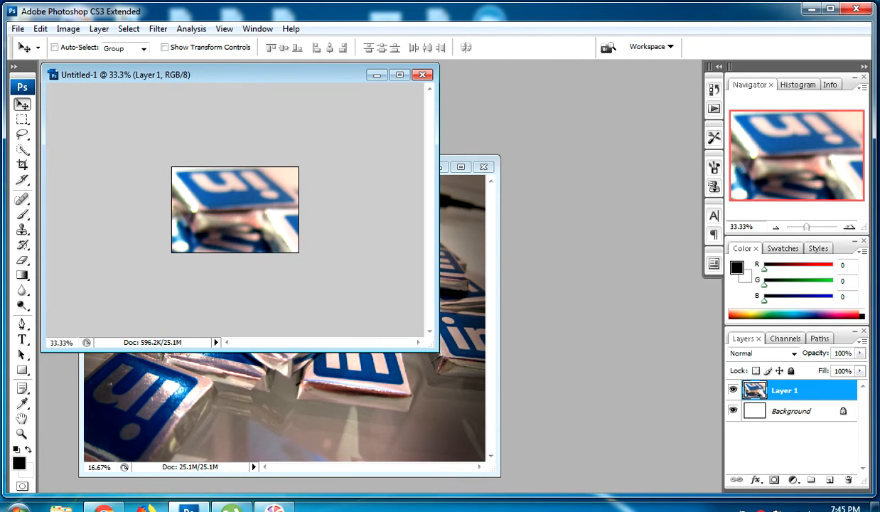
key(ctrl+t)
key(ctrl+minus)
key(ctrl+minus)
key(ctrl+minus)
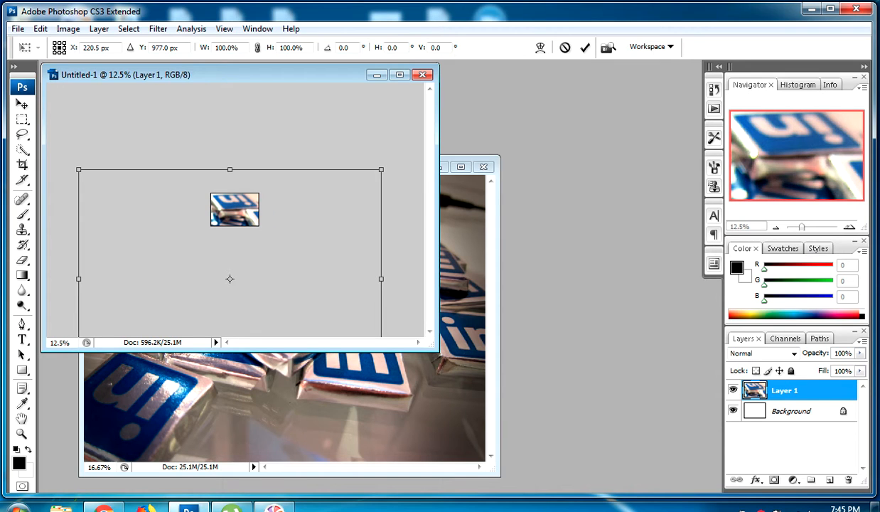
key(ctrl+minus)
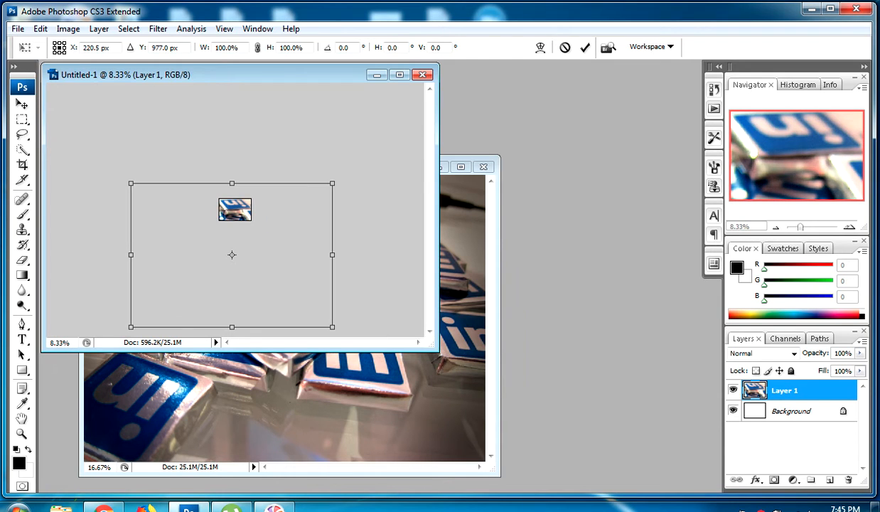
drag(332, 184, 251, 200)
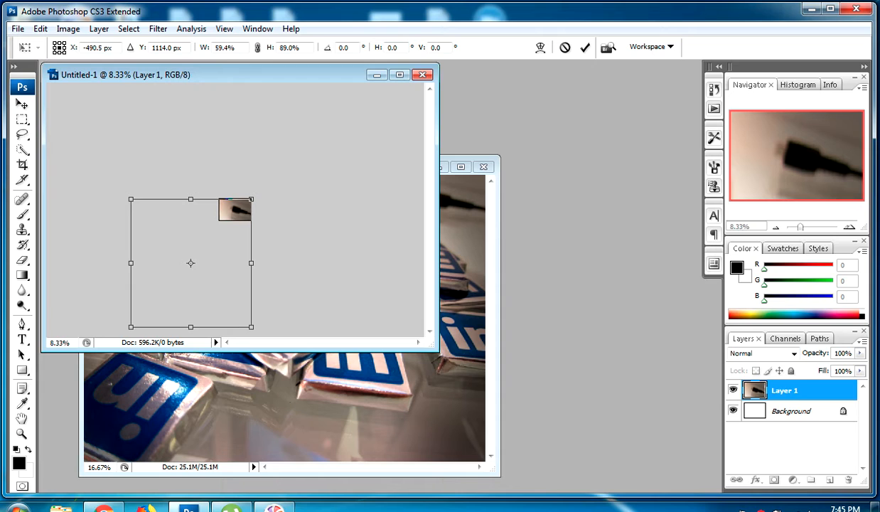
drag(131, 327, 217, 222)
Commit the Free Transform on the chocolates layer at 100% view
key(ctrl+plus)
key(ctrl+plus)
key(ctrl+plus)
key(ctrl+plus)
key(ctrl+plus)
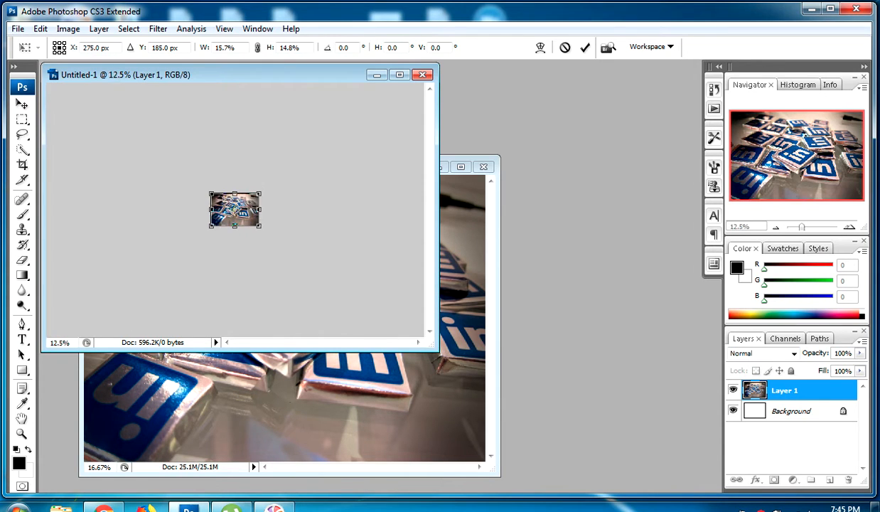
key(ctrl+plus)
key(ctrl+plus)
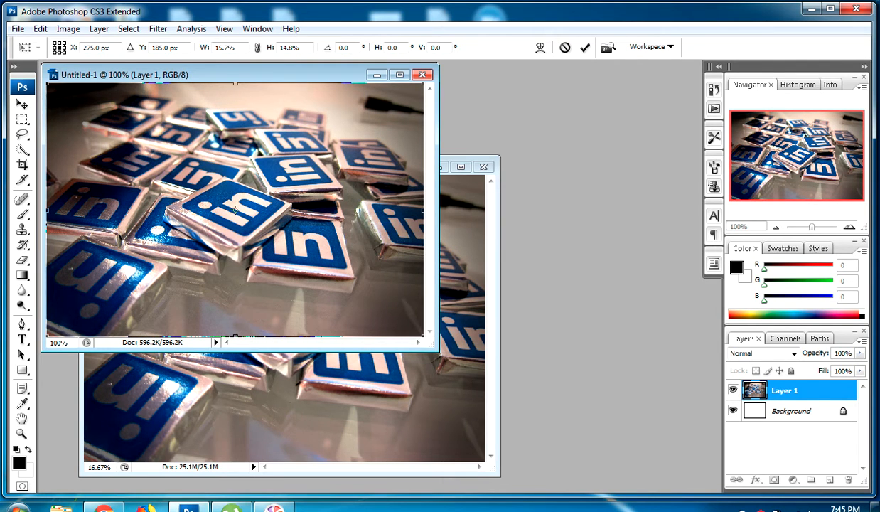
key(v)
key(Return)
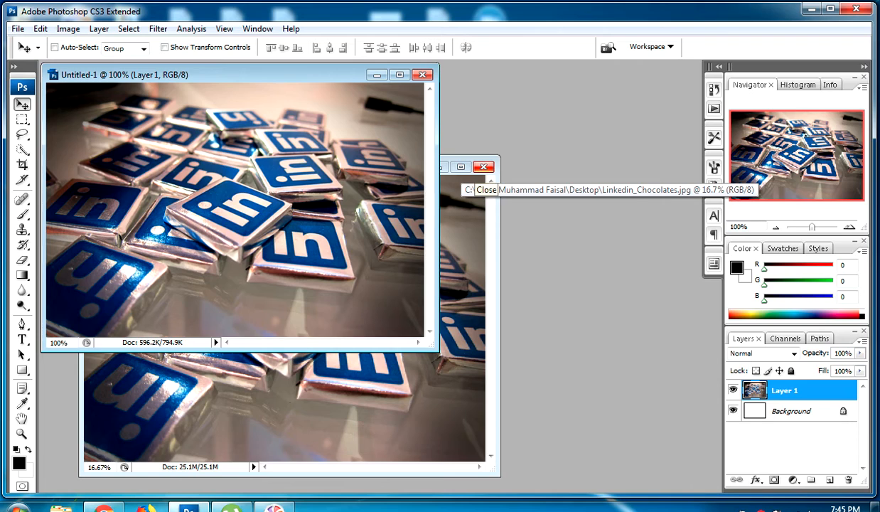
Close the Linkedin_Chocolates source image and reposition the Untitled-1 window
click(484, 167)
drag(320, 74, 462, 97)
Try adding the cartoon businessman image to Untitled-1 as a new layer, then delete that layer
click(160, 186)
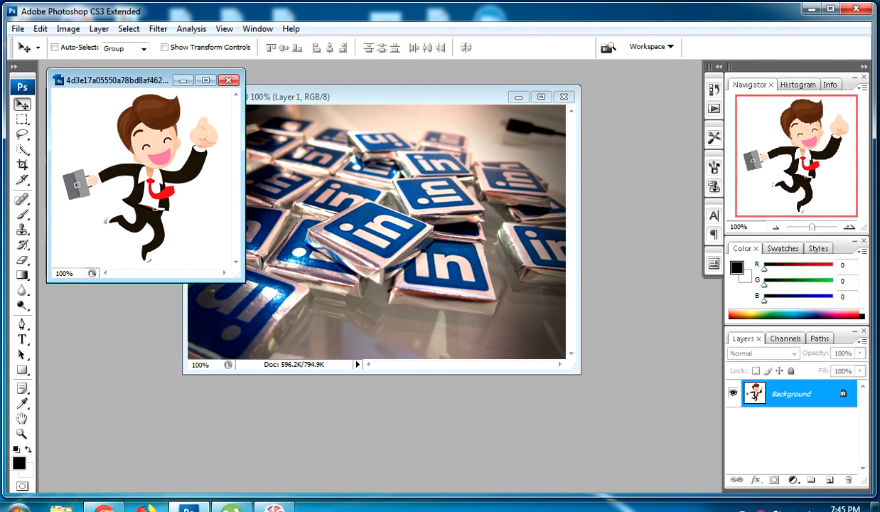
drag(161, 186, 290, 269)
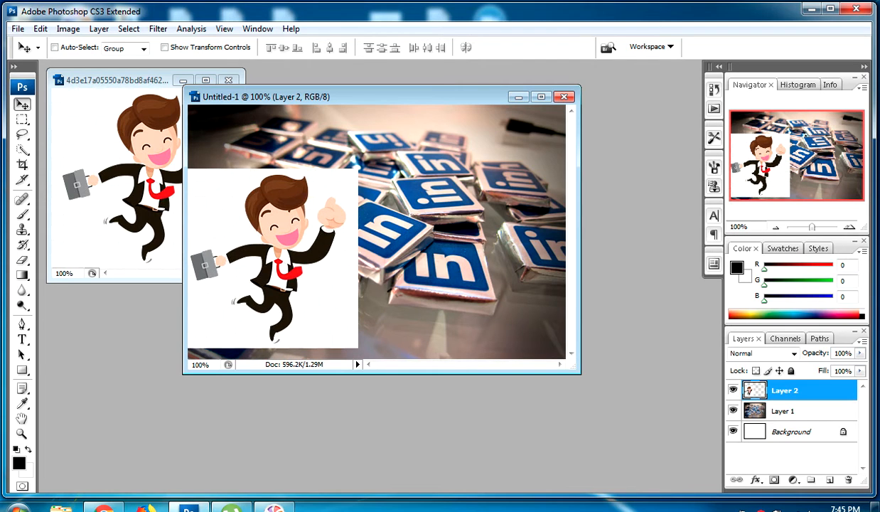
key(Delete)
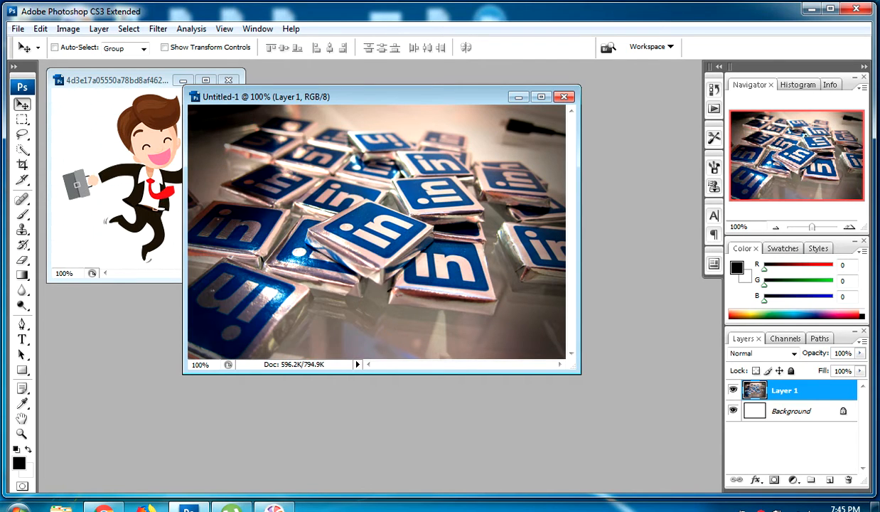
Switch to the browser and look through the Google image results for happy job holders
click(104, 507)
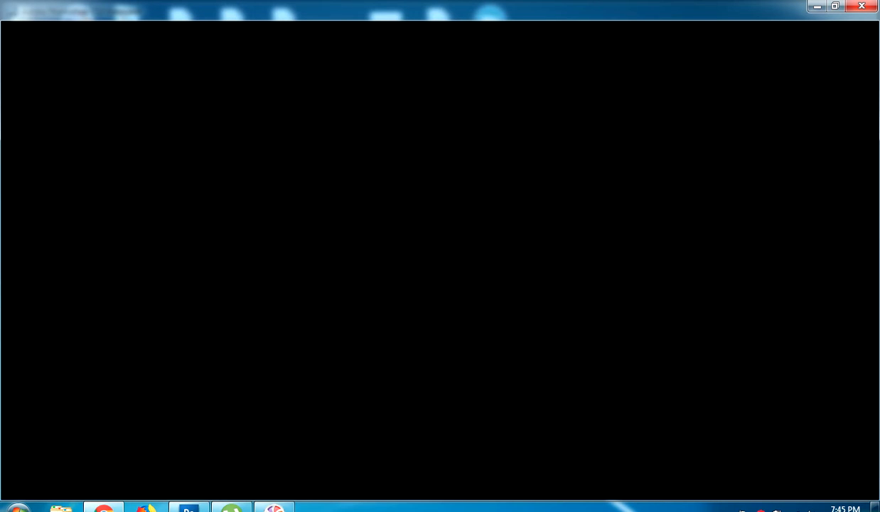
click(188, 506)
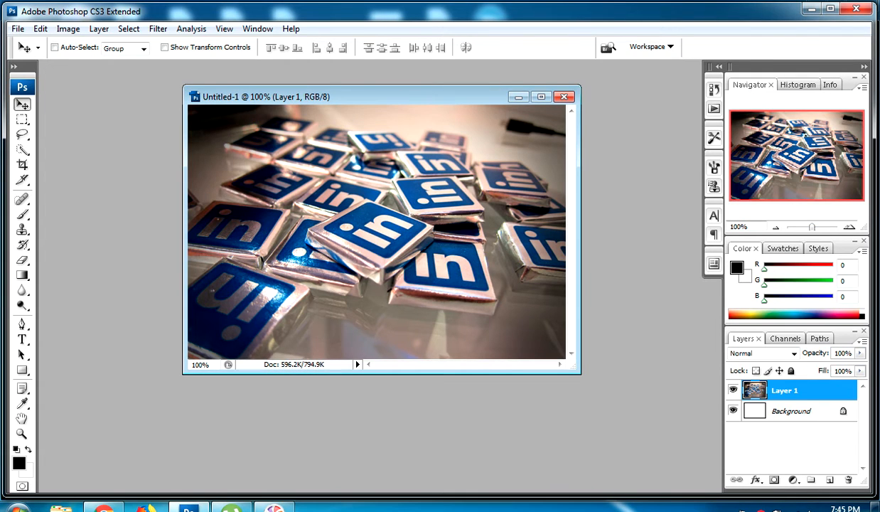
click(103, 506)
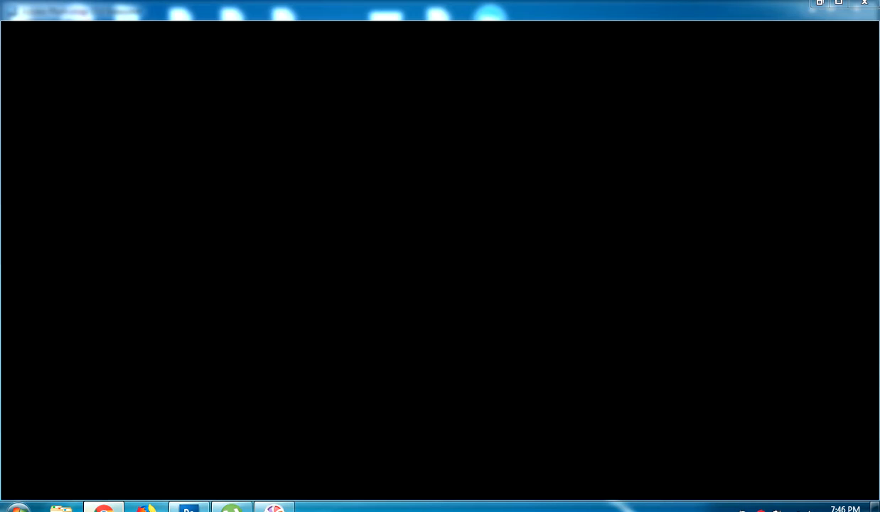
click(103, 506)
click(103, 507)
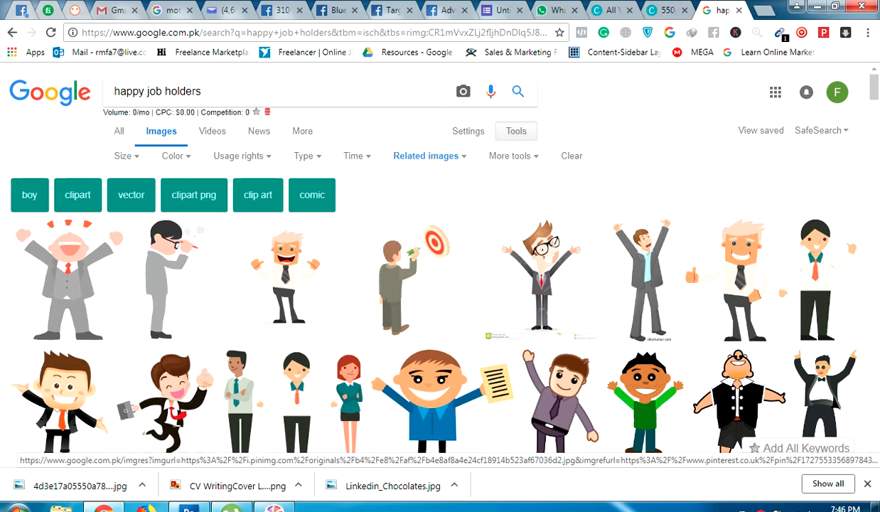
scroll(440, 270, down, 5)
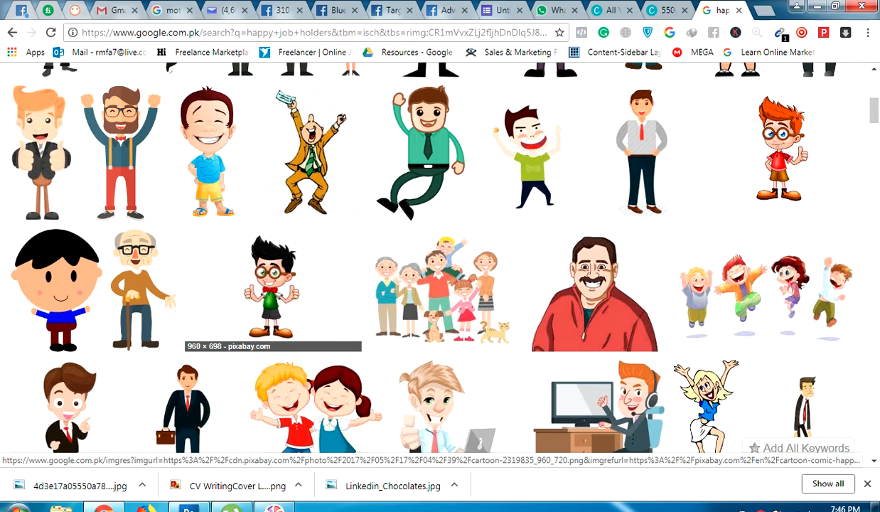
click(189, 508)
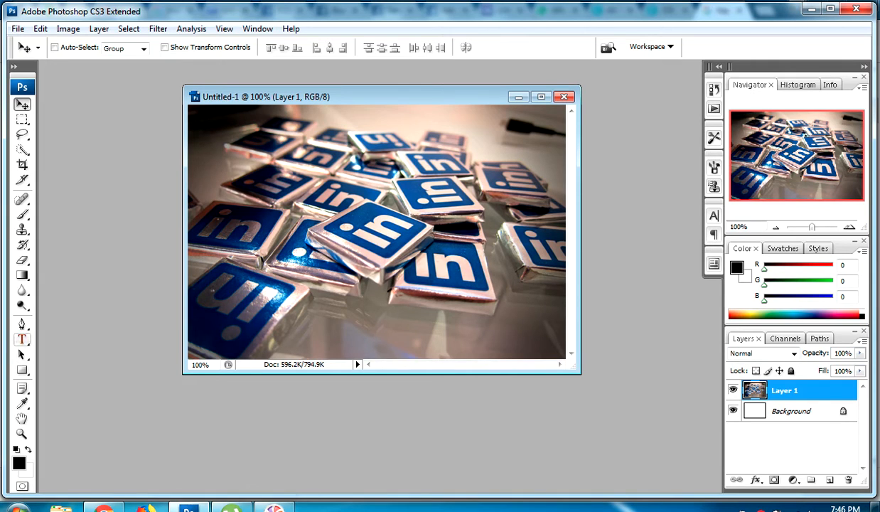
Add the headline 'I WILL CREATE AND OPTIMIZE YOUR LINKEDIN PROFILE' in 42 pt Stencil Std Bold across the lower photo
click(22, 340)
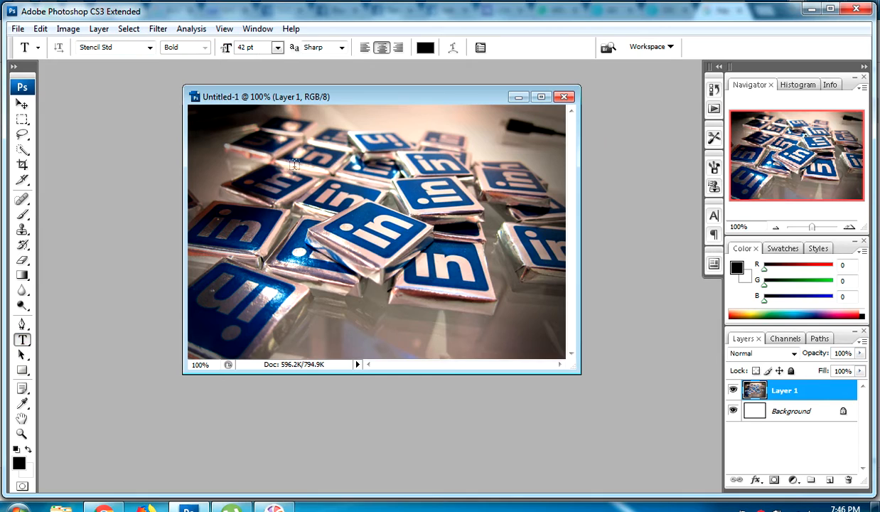
click(316, 308)
text(I WILL)
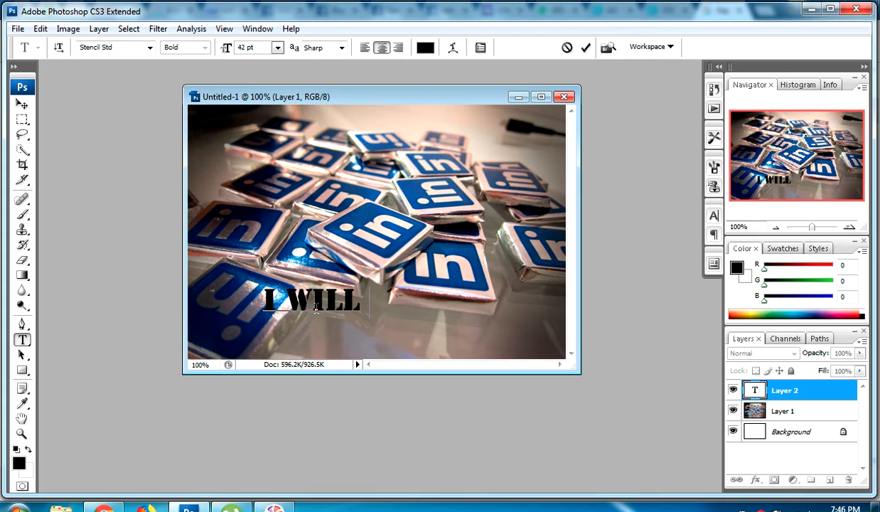
text( CREATE AND)
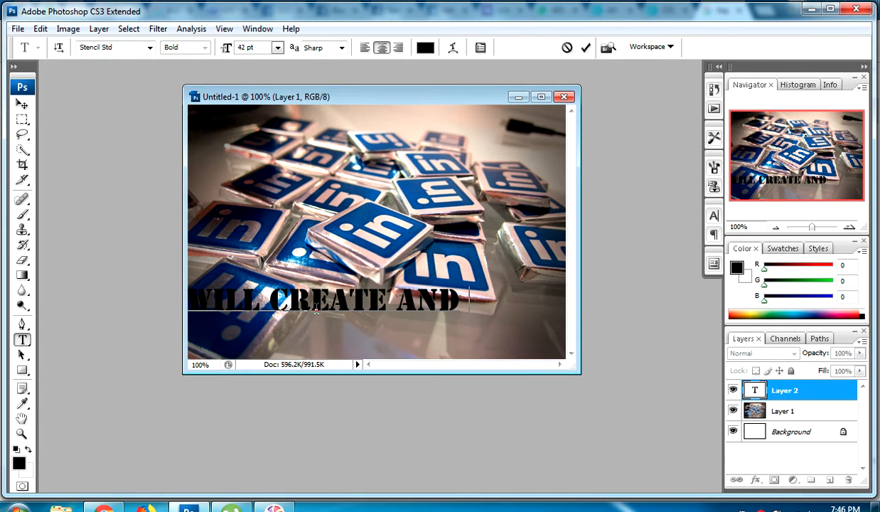
text( OPTIMIZ)
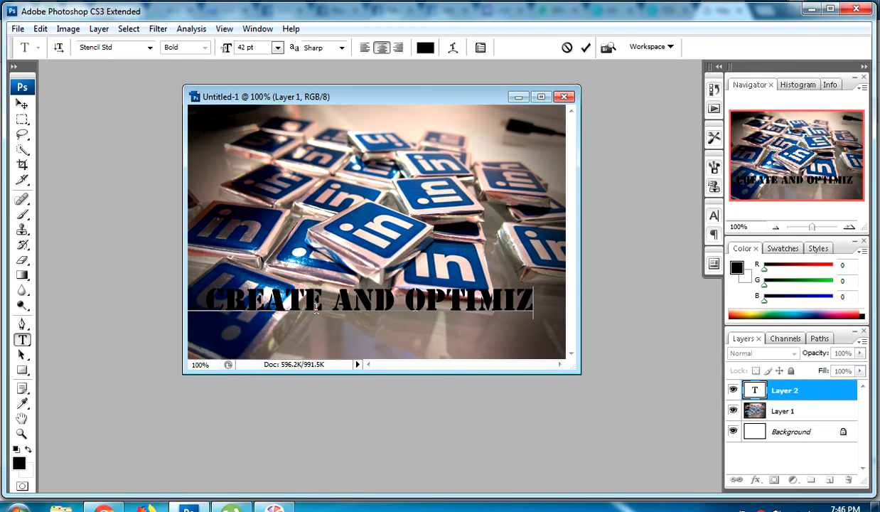
text(E YOU)
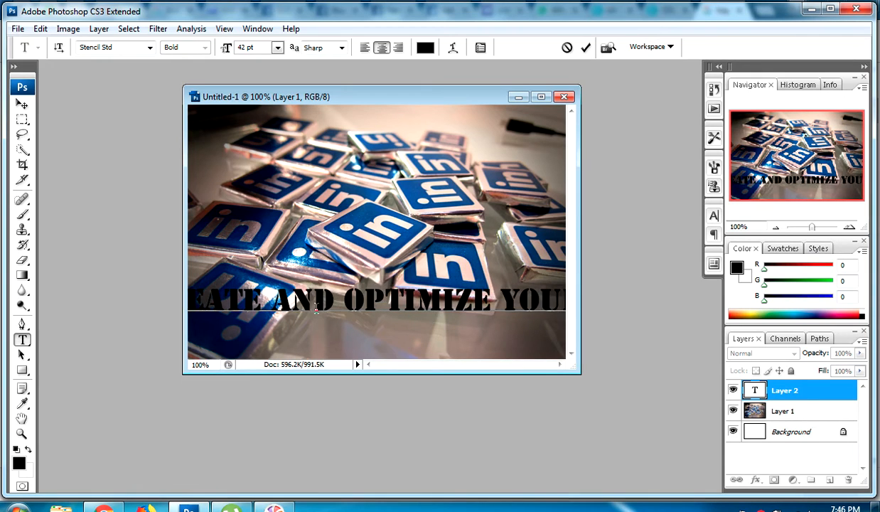
text(R LIN)
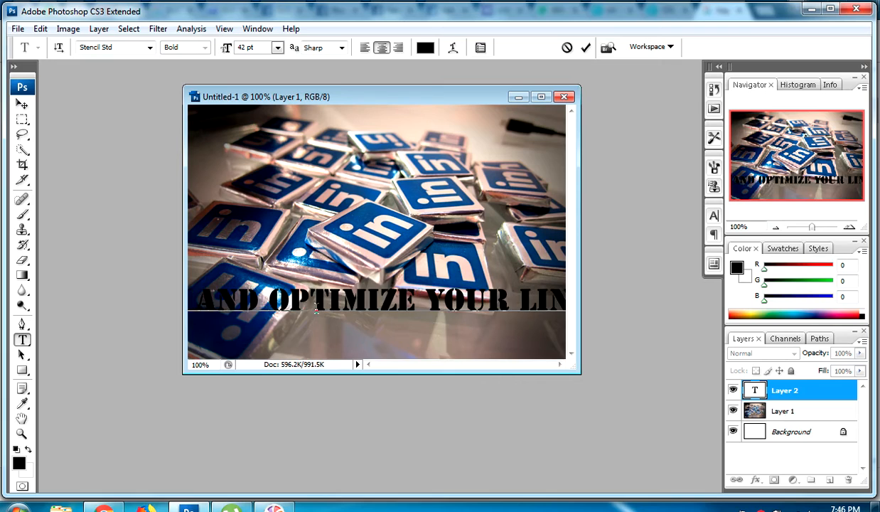
text(KEDINFILE)
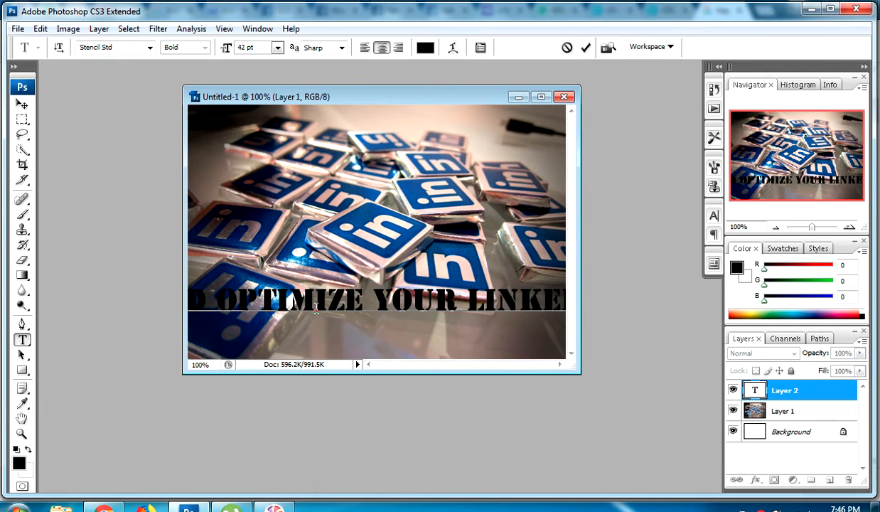
Shrink the headline to 12 pt and insert a line break after 'OPTIMIZE Y'
key(ctrl+a)
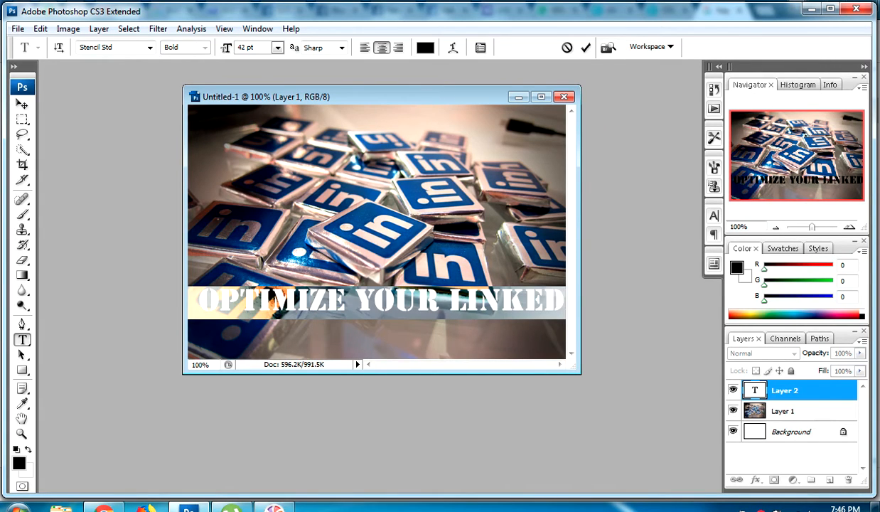
click(278, 47)
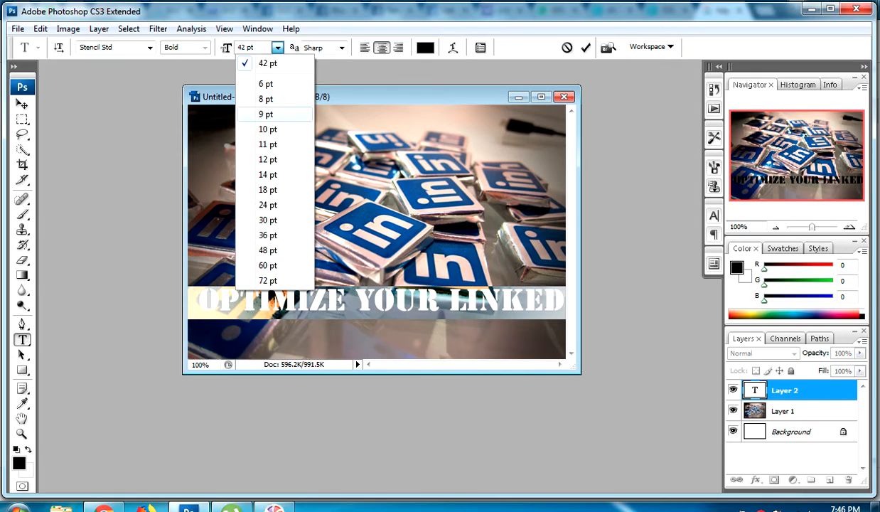
click(268, 159)
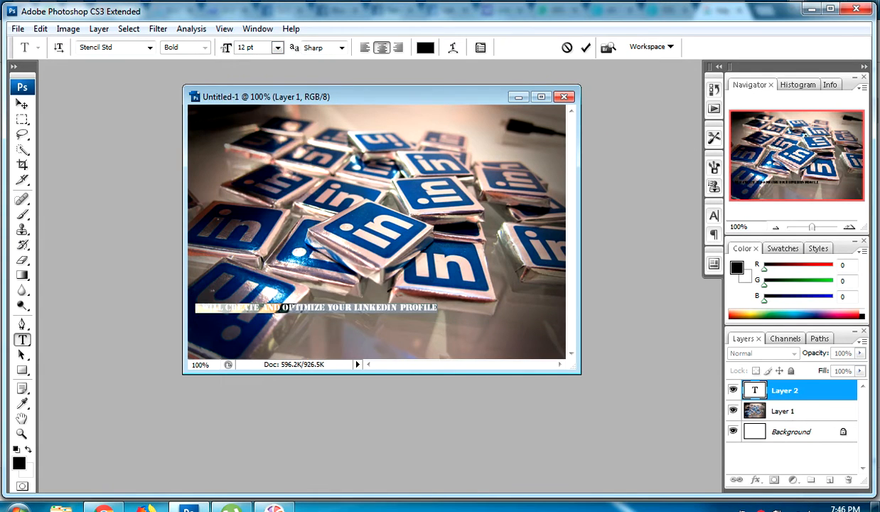
click(330, 308)
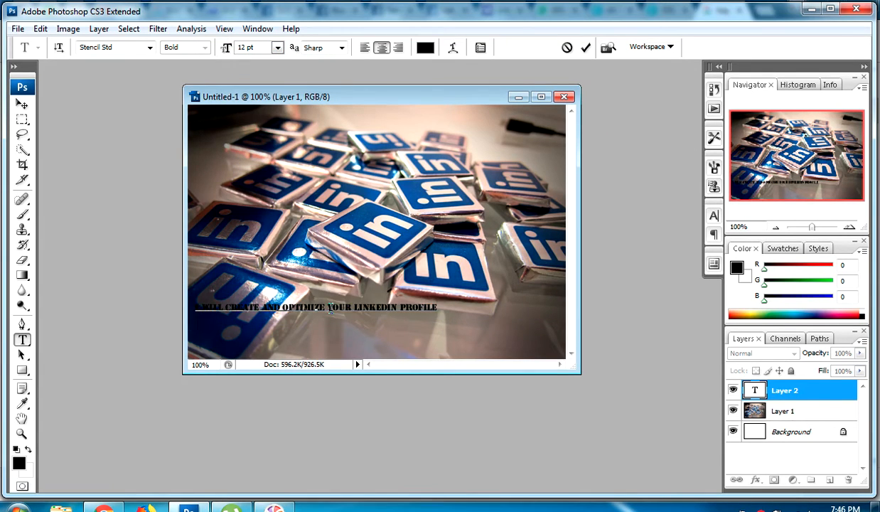
key(Return)
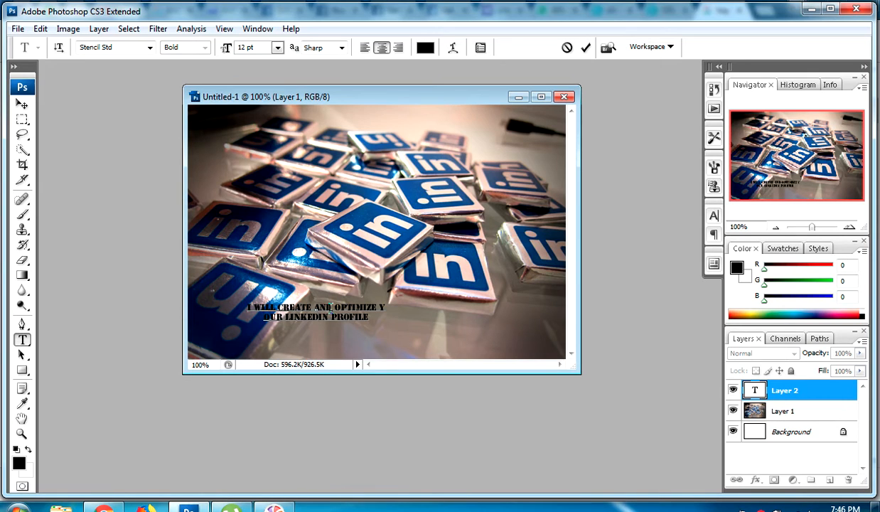
Enlarge the headline to 18 pt and shift it toward the centre of the photo
key(ctrl+a)
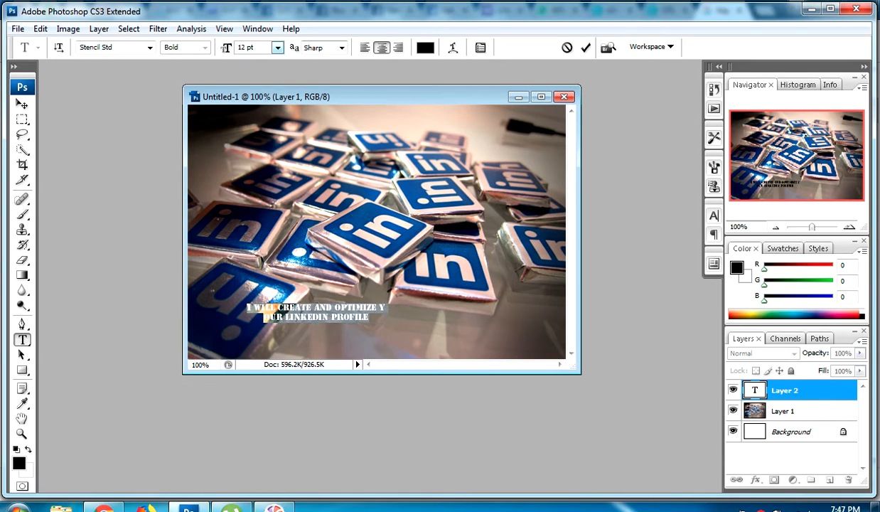
click(278, 47)
click(265, 184)
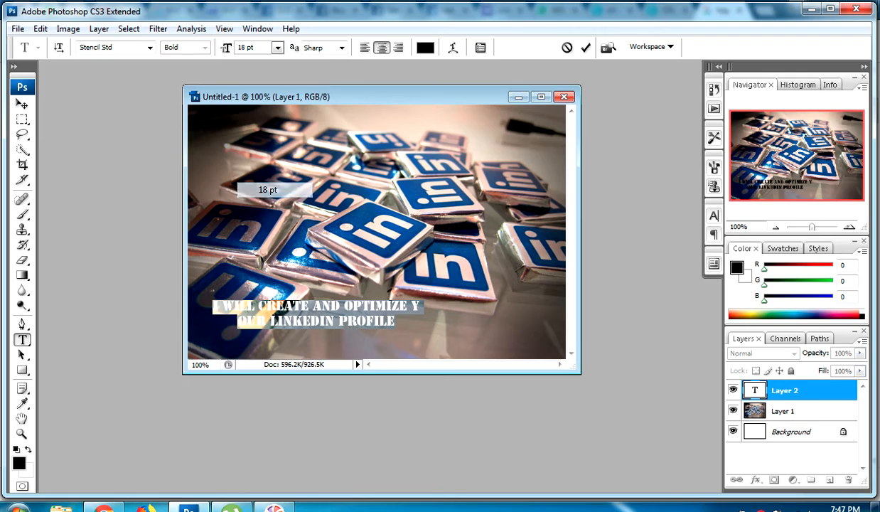
drag(316, 314, 409, 321)
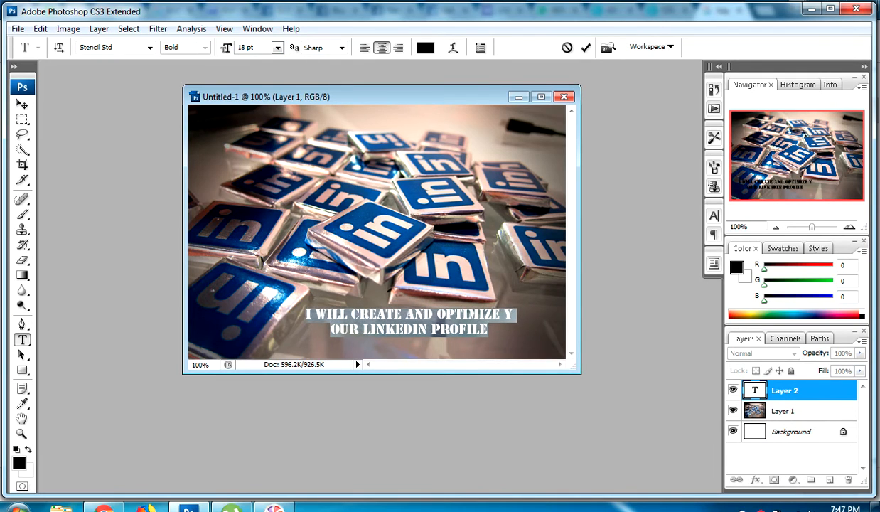
Move the headline's line break so the second line reads 'YOUR LINKEDIN PROFILE'
click(507, 314)
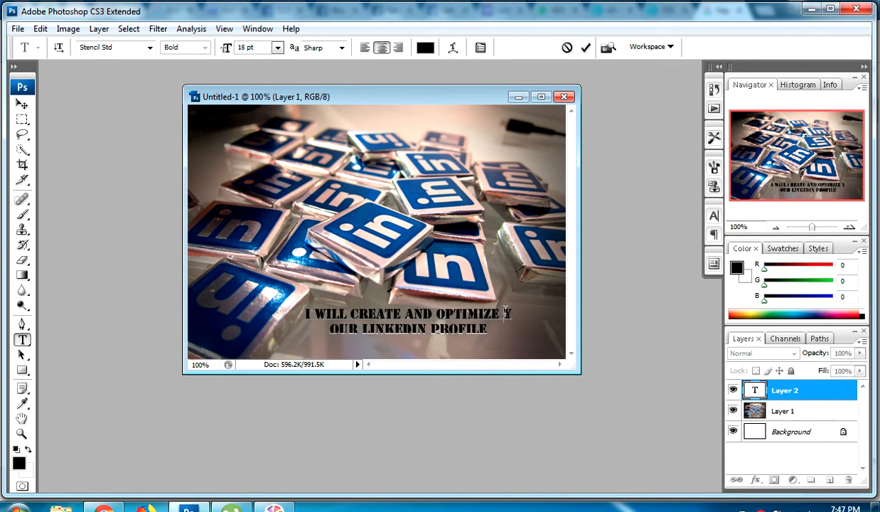
key(Return)
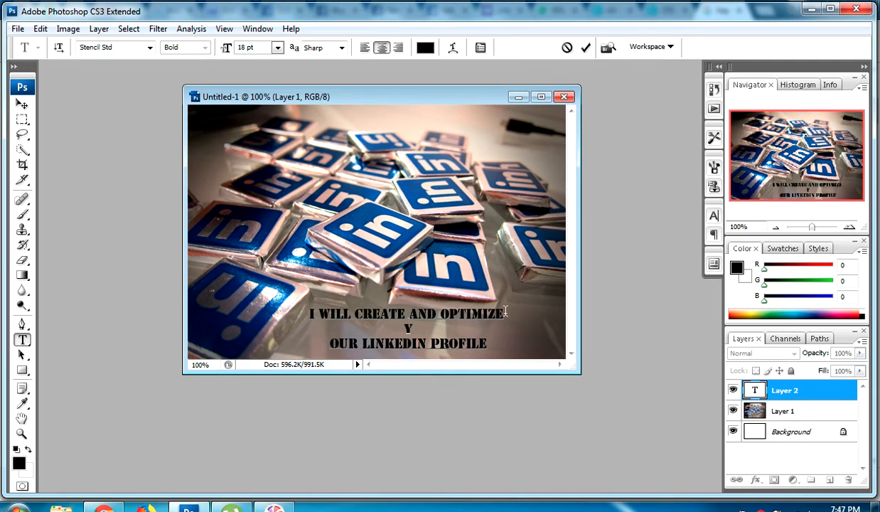
key(Delete)
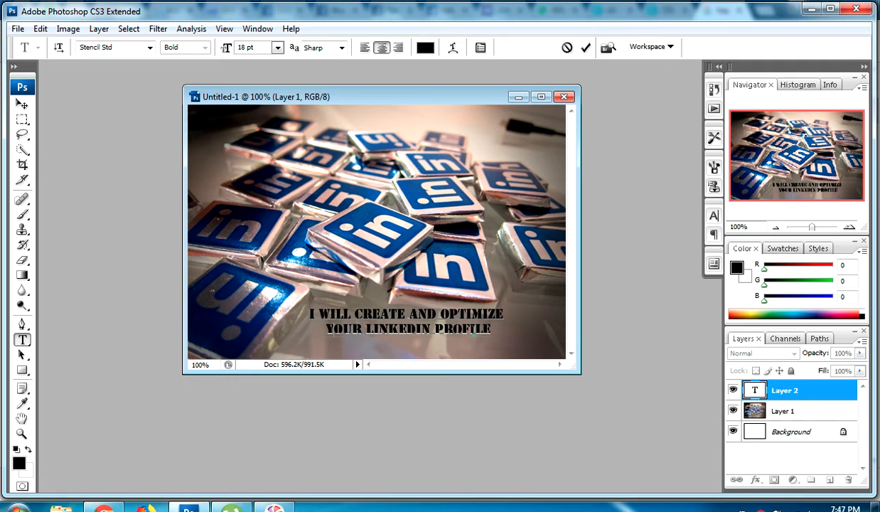
Set the headline to 24 pt, move it to the lower right of the photo and commit the text
key(ctrl+a)
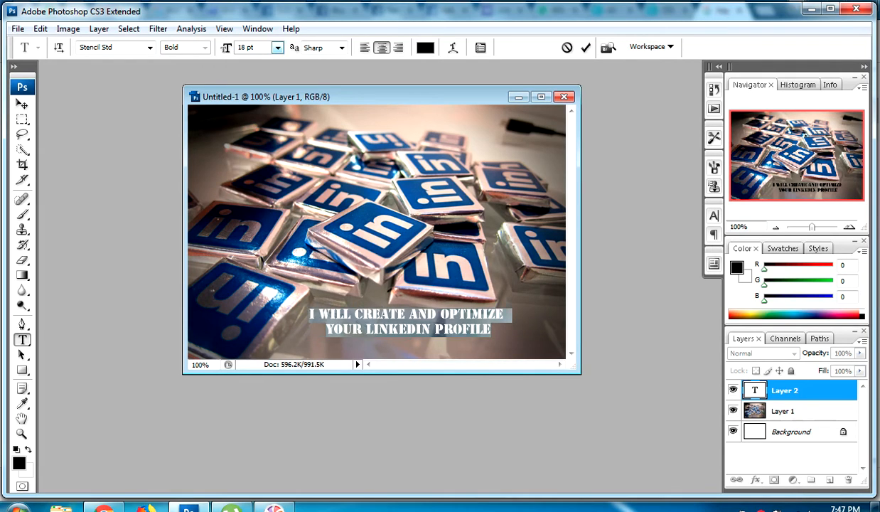
click(277, 47)
click(268, 204)
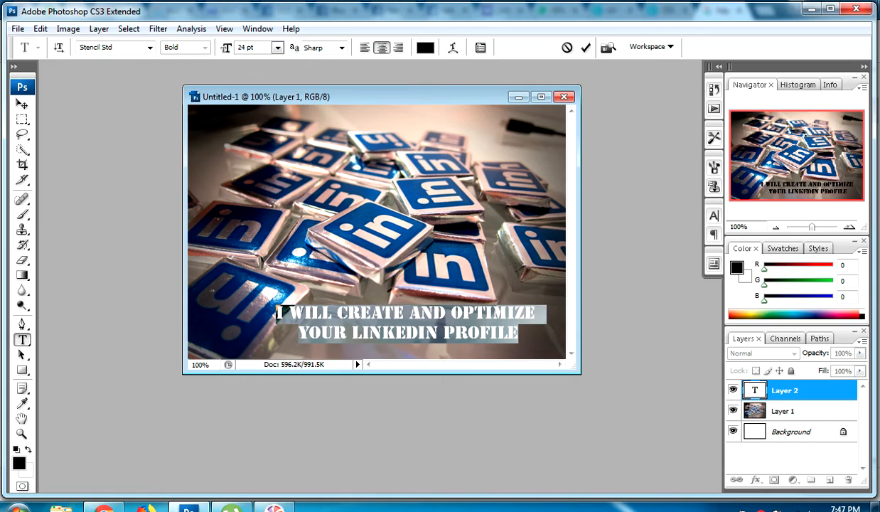
drag(321, 335, 335, 342)
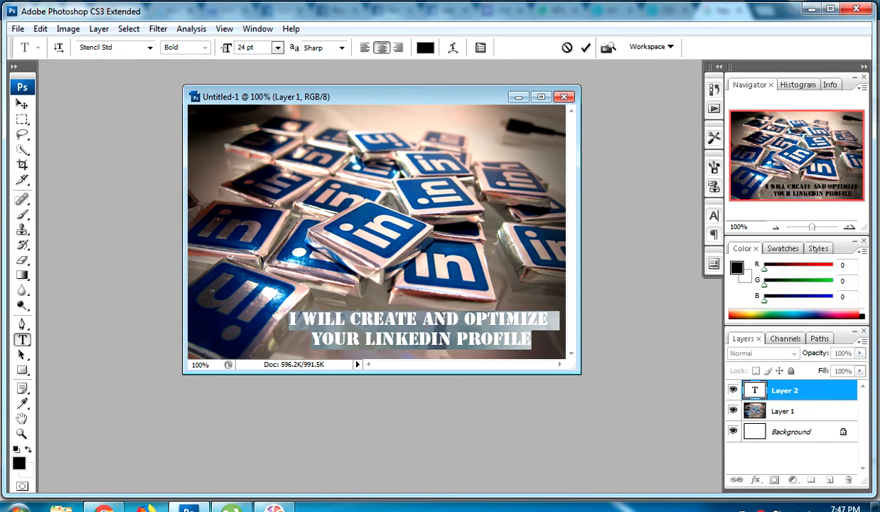
click(335, 342)
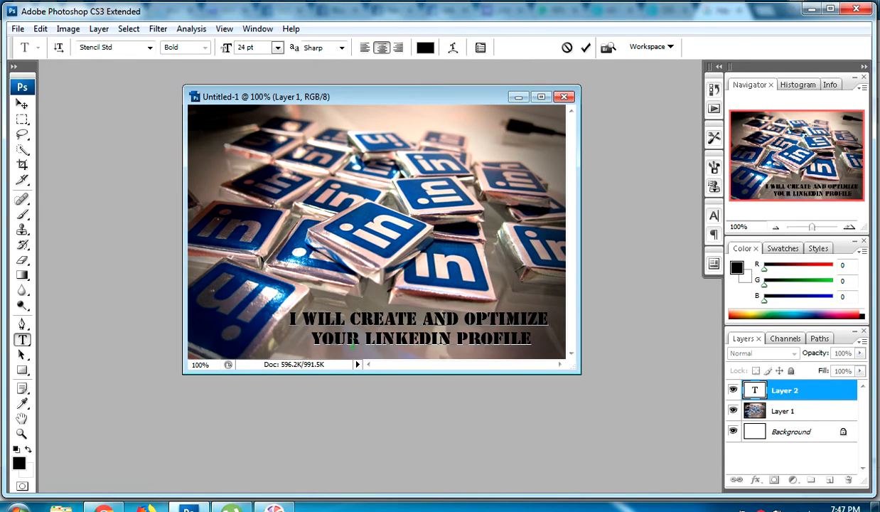
drag(341, 342, 347, 346)
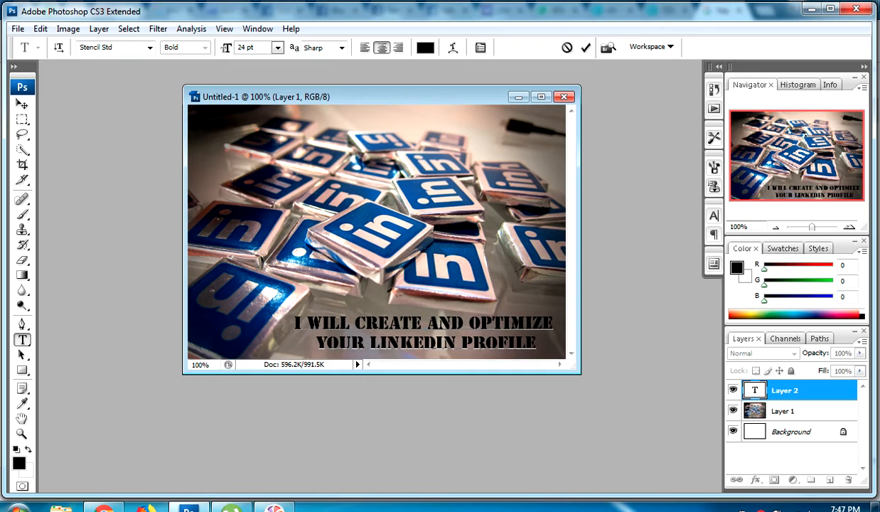
click(22, 119)
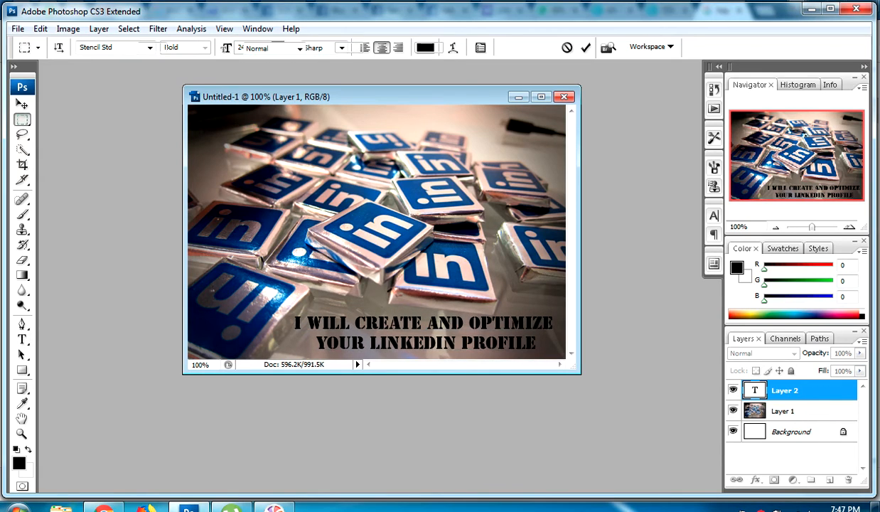
click(22, 104)
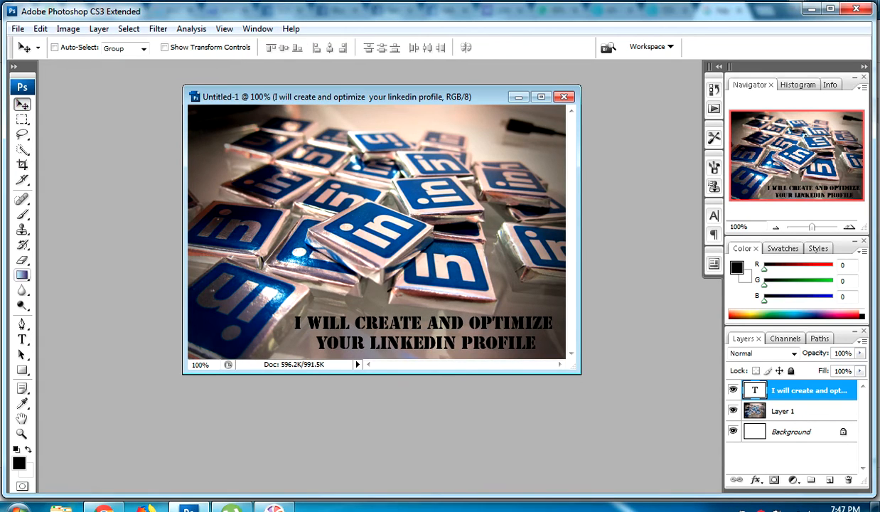
Add the text '100% CUSTOMER SATISFACTION' as a new type layer near the photo's upper-left corner
click(22, 340)
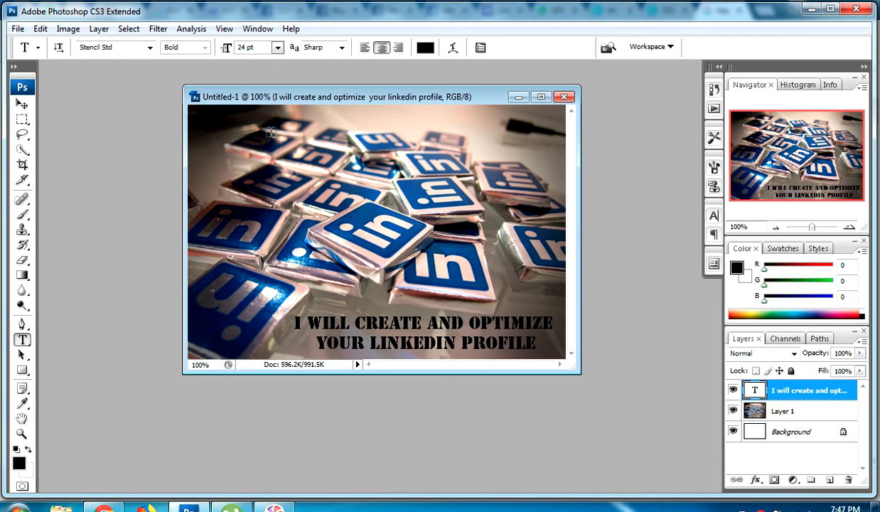
click(225, 142)
text(100)
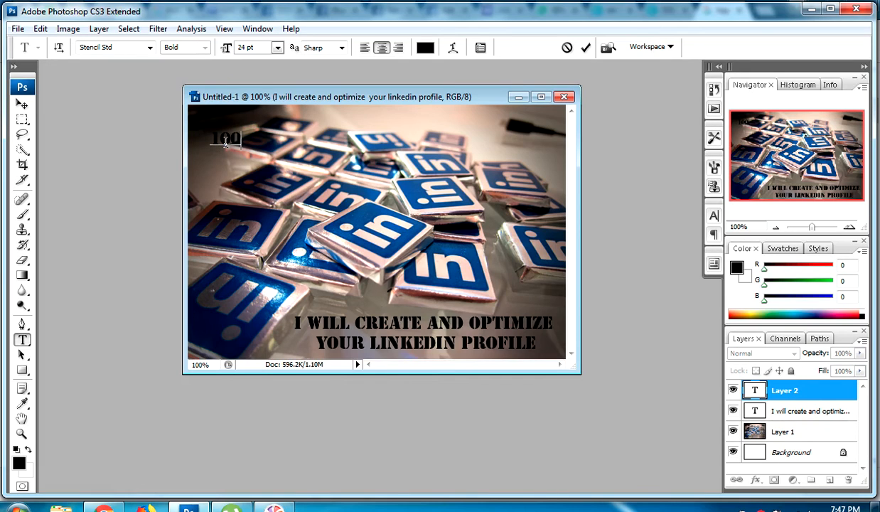
text(% CE)
text(STOMER SATIS)
text(FACTION)
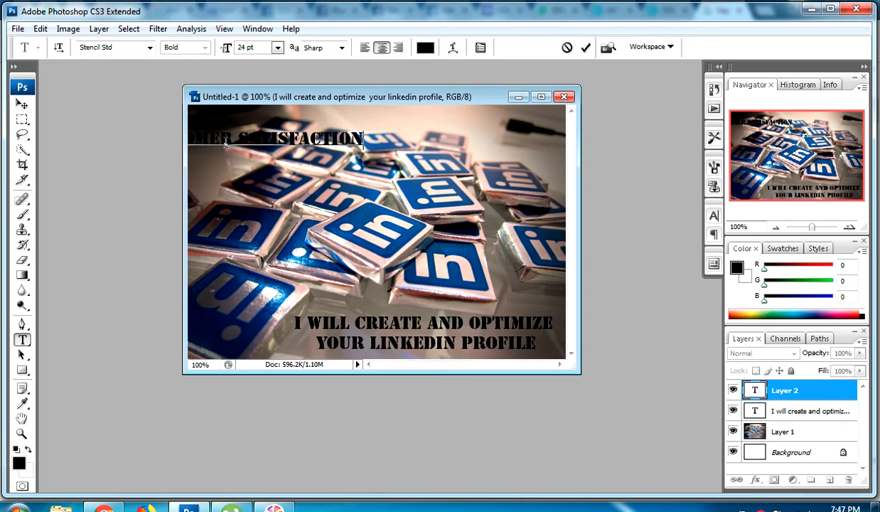
Set the satisfaction text to 12 pt and move it to the photo's top-right corner
key(ctrl+a)
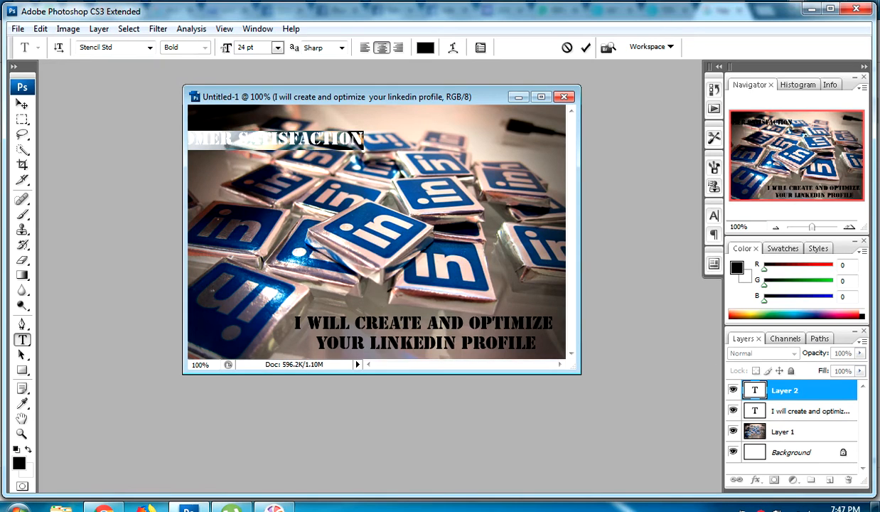
drag(365, 146, 444, 136)
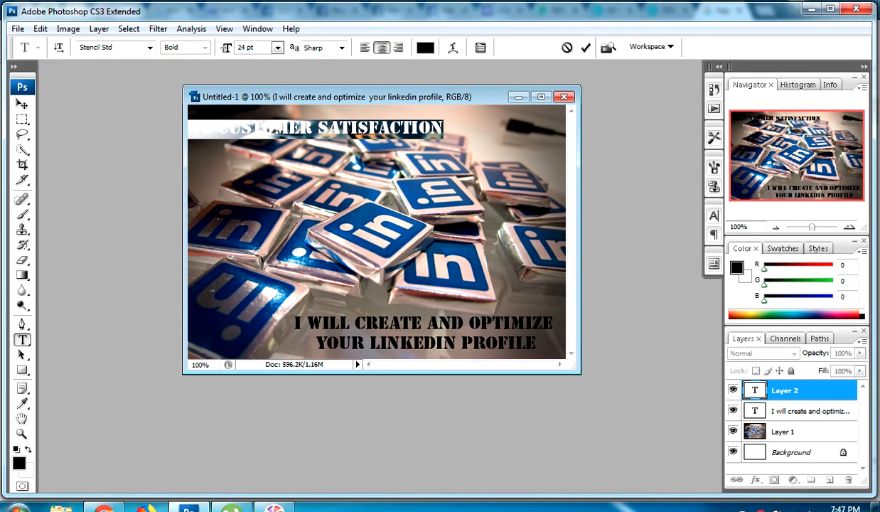
click(277, 47)
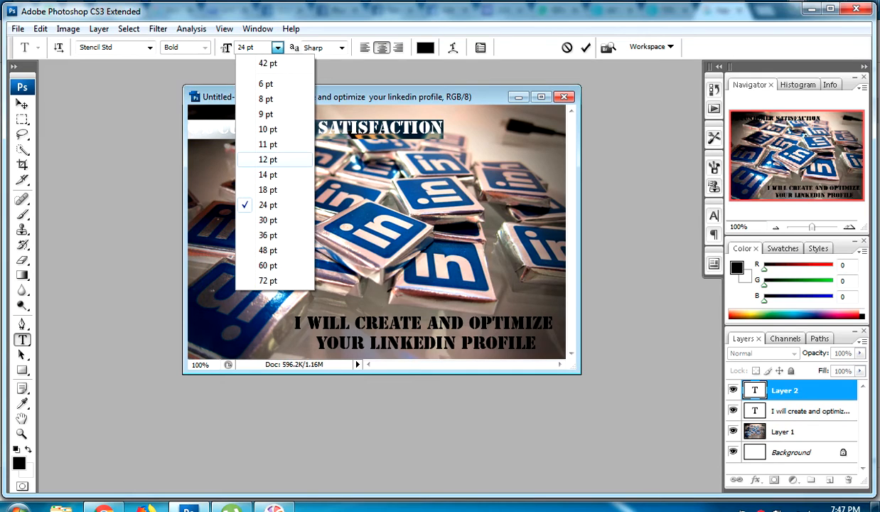
click(268, 160)
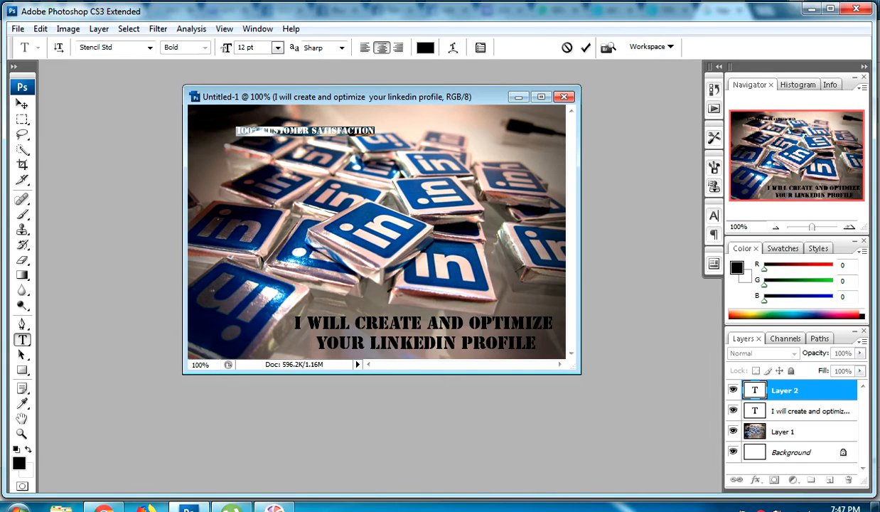
drag(305, 130, 498, 118)
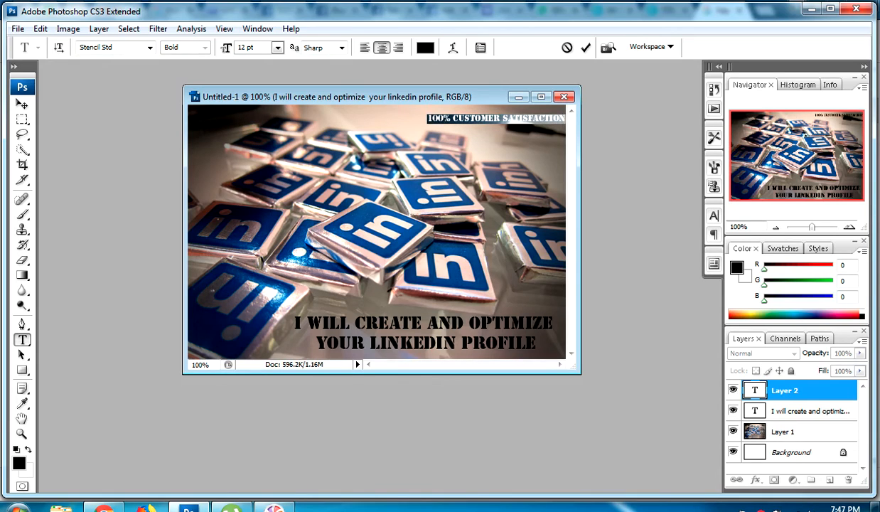
Apply an outer-glow style from the Styles library to the satisfaction text
click(819, 248)
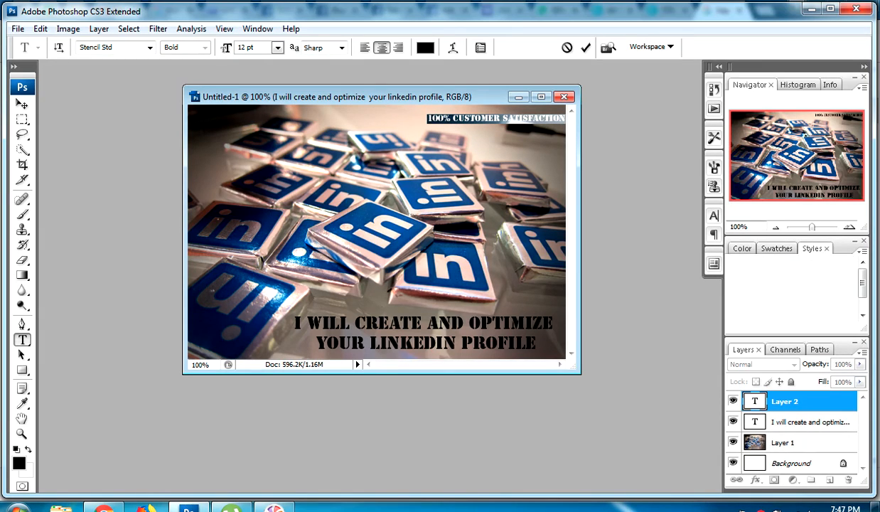
click(780, 267)
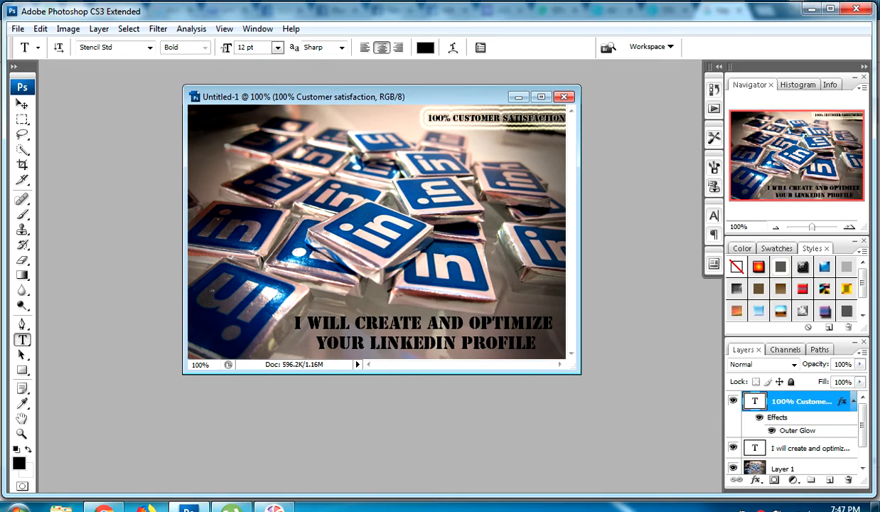
click(506, 152)
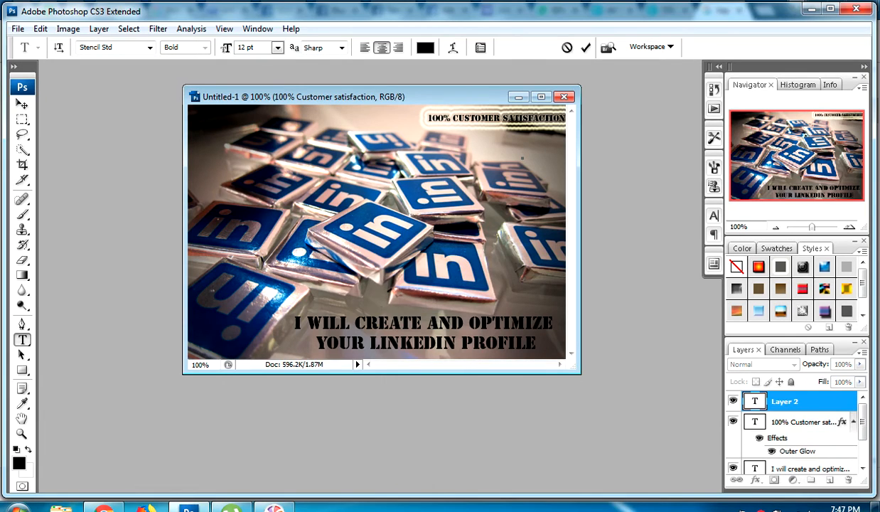
key(Escape)
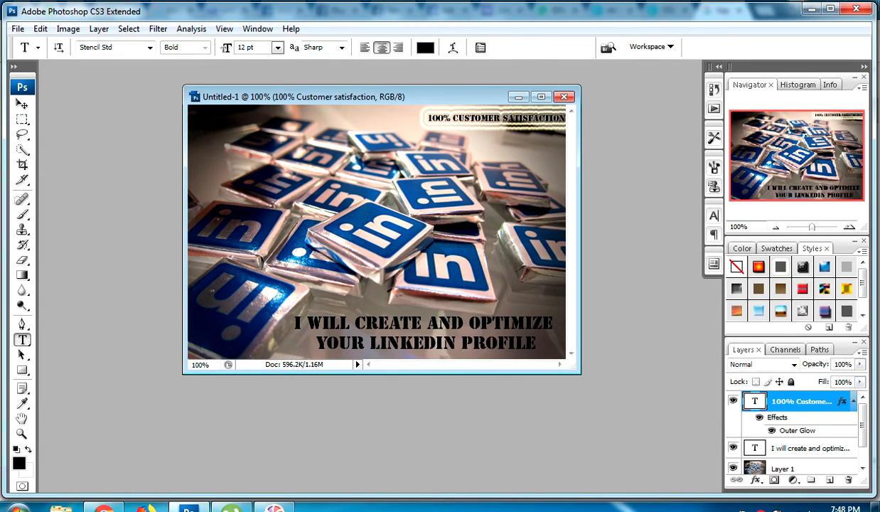
Nudge the satisfaction text slightly left and down with the Move tool
click(22, 104)
drag(526, 118, 514, 120)
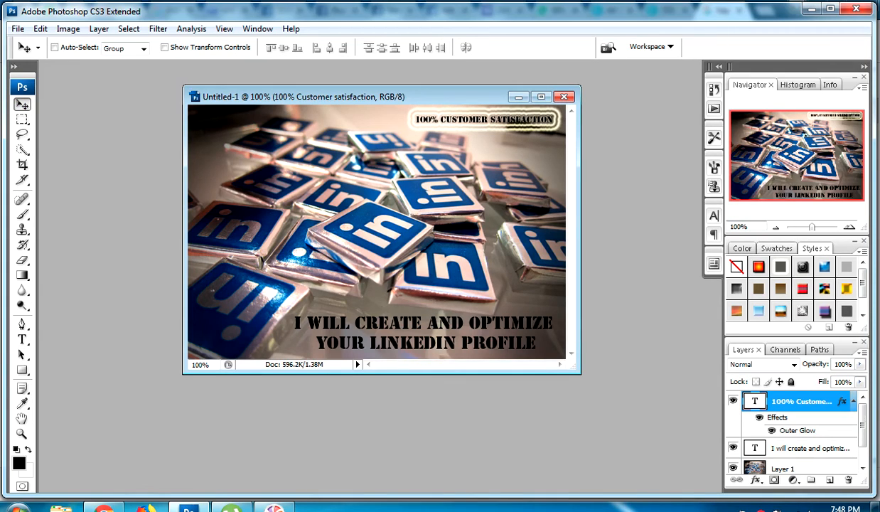
click(821, 314)
key(ctrl+z)
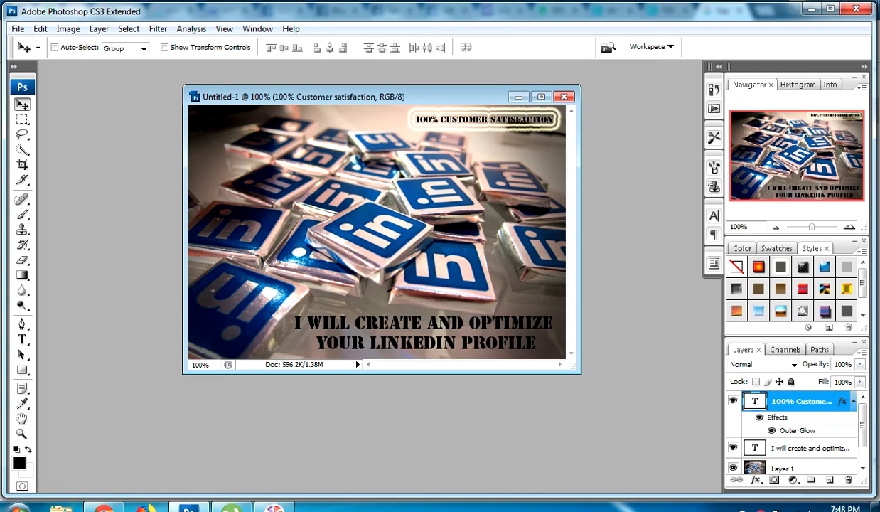
key(Down)
key(Down)
key(Down)
key(Down)
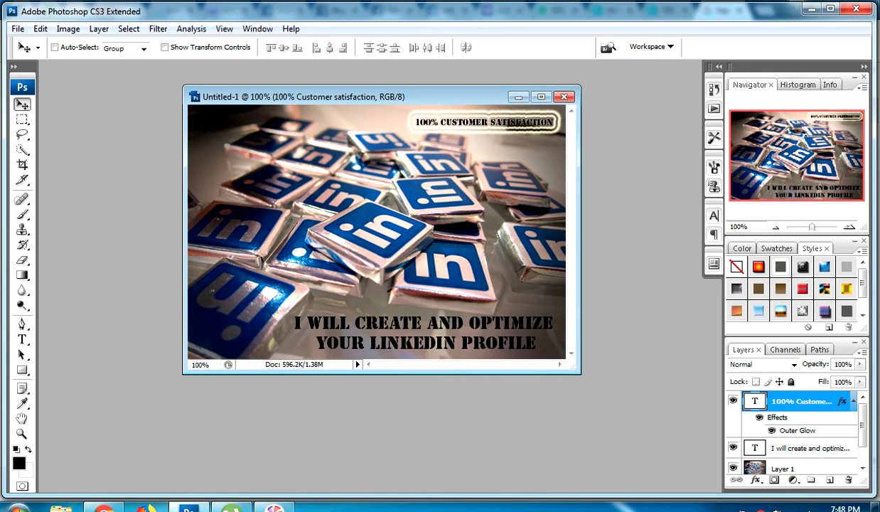
Free-transform the satisfaction text to about 116% width and 262.5% height, nudge it up and commit
key(ctrl+t)
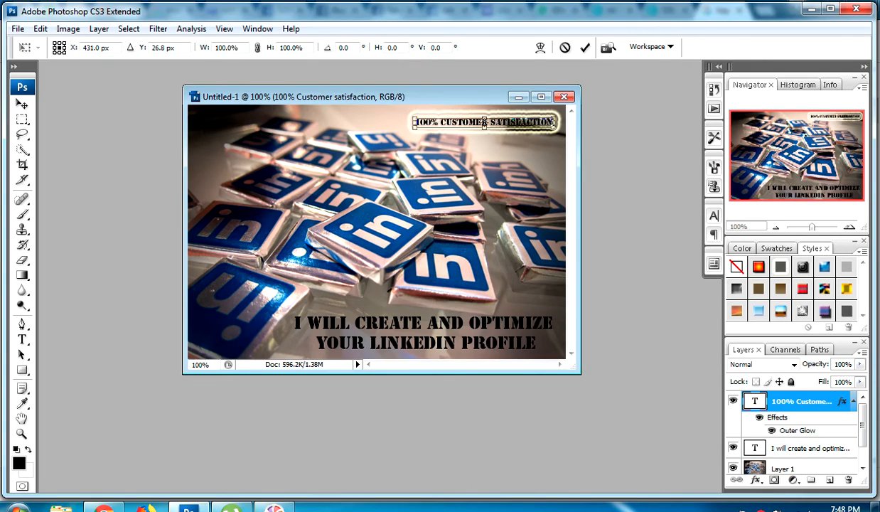
drag(413, 128, 392, 143)
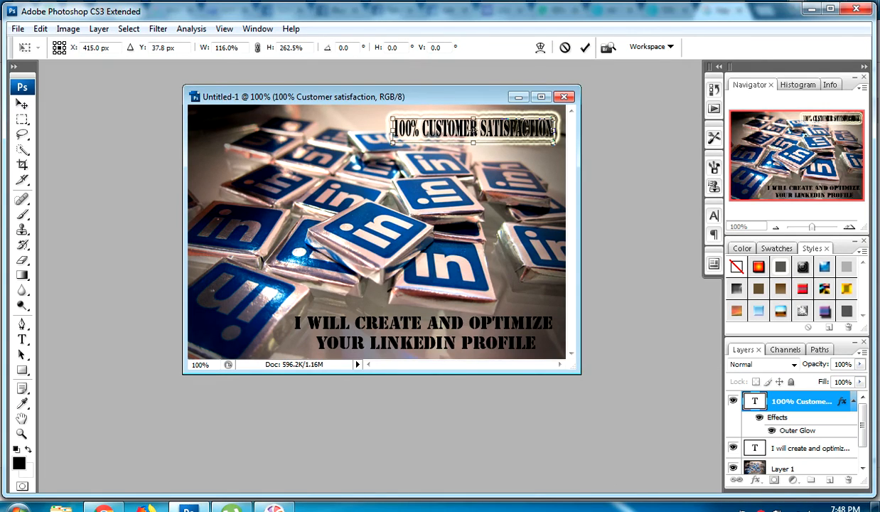
key(Up)
key(Up)
key(Up)
key(Up)
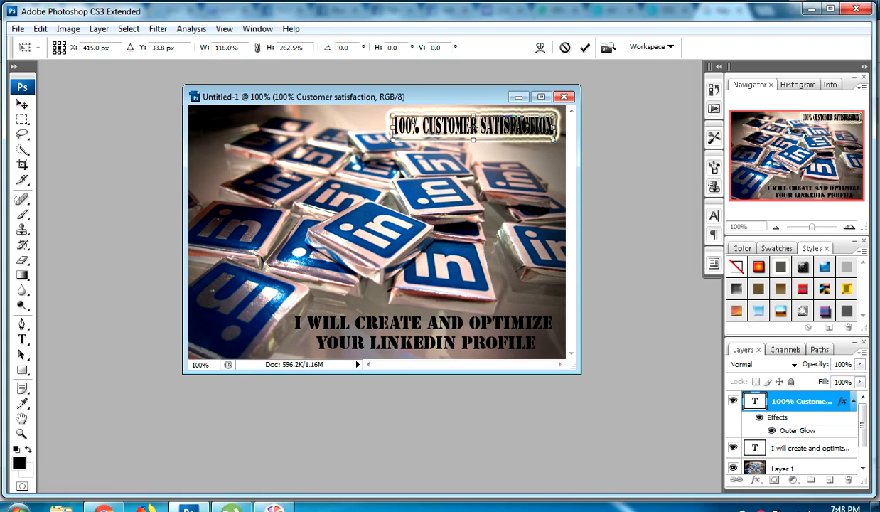
key(Return)
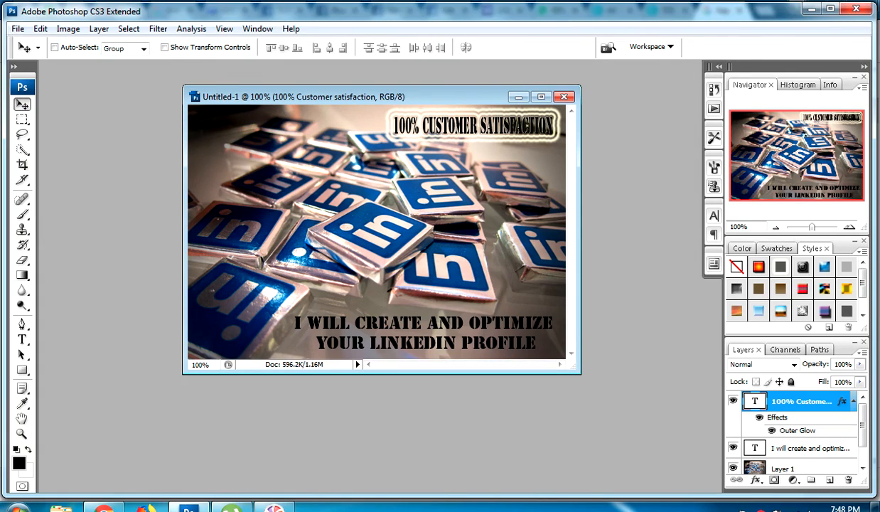
Start saving the banner under a new name with Save As
click(18, 28)
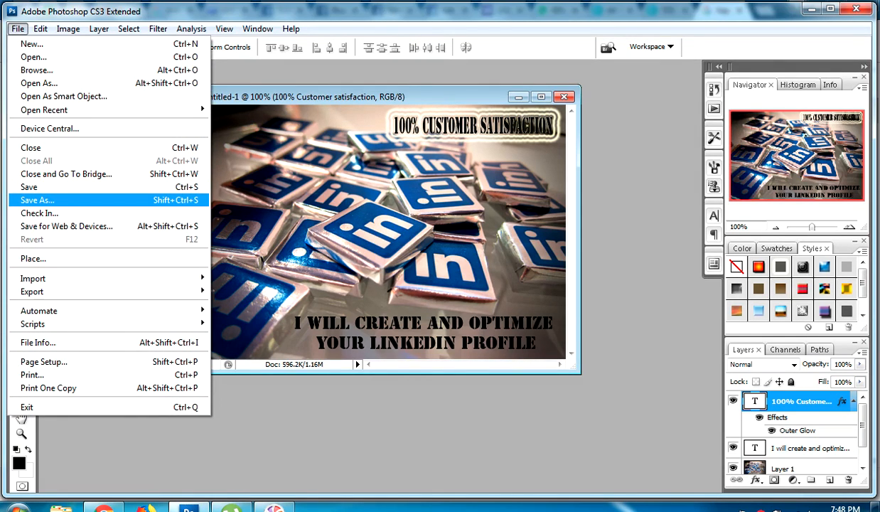
click(36, 199)
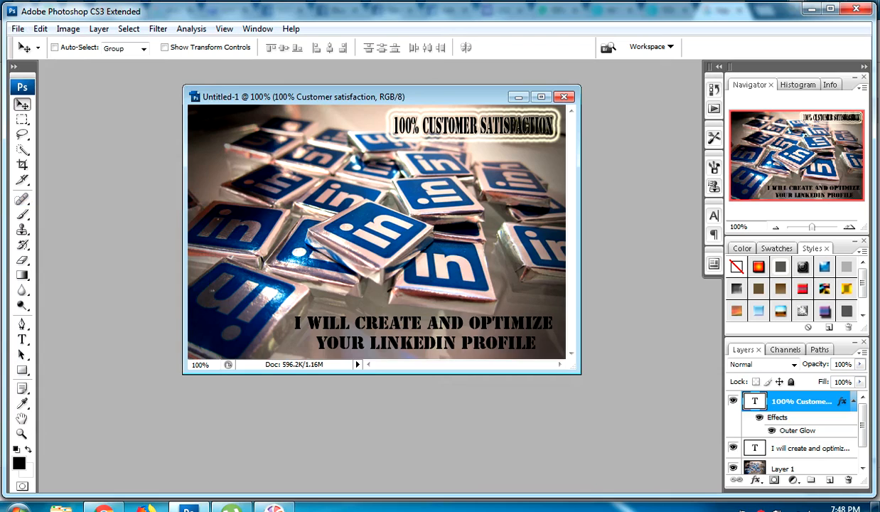